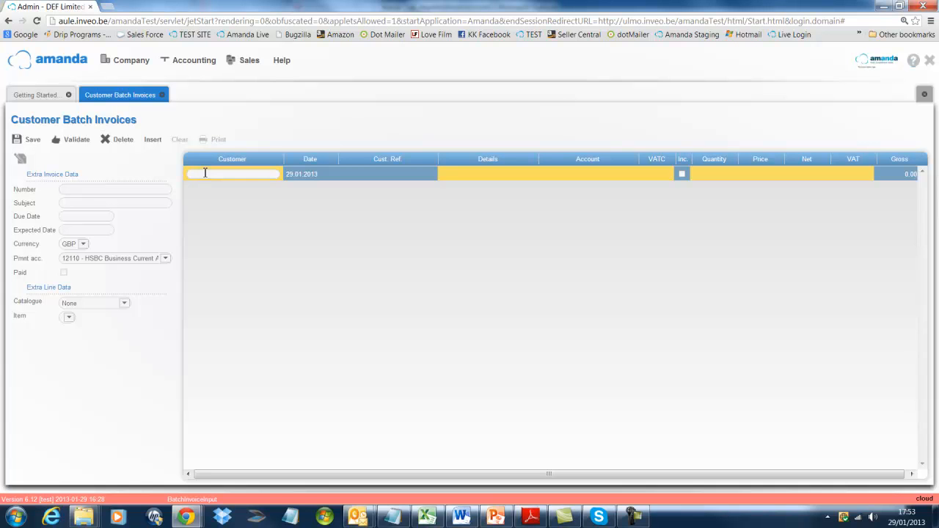
Step: Start the first invoice line for customer Lansbury Business Estate and date it 23.01.2013
{"action": "type", "text": "L"}
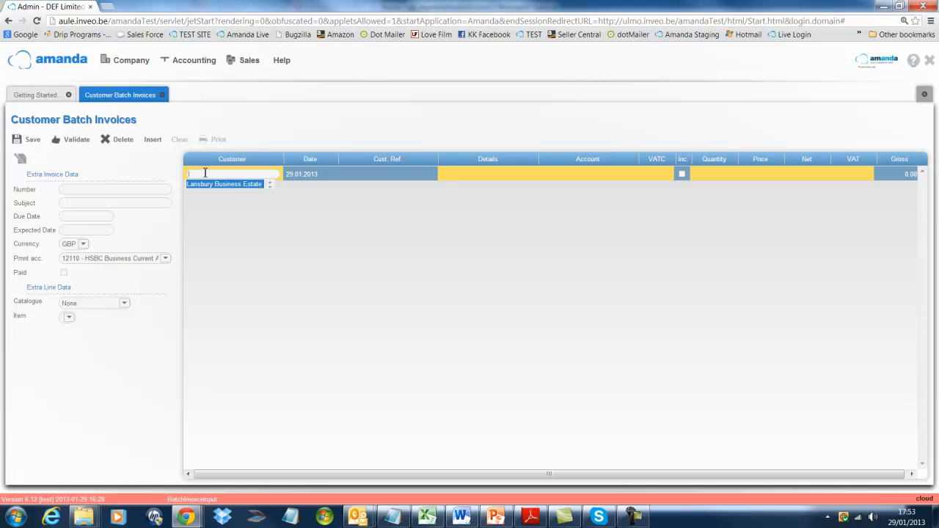
{"action": "left_click", "coordinate": [216, 184]}
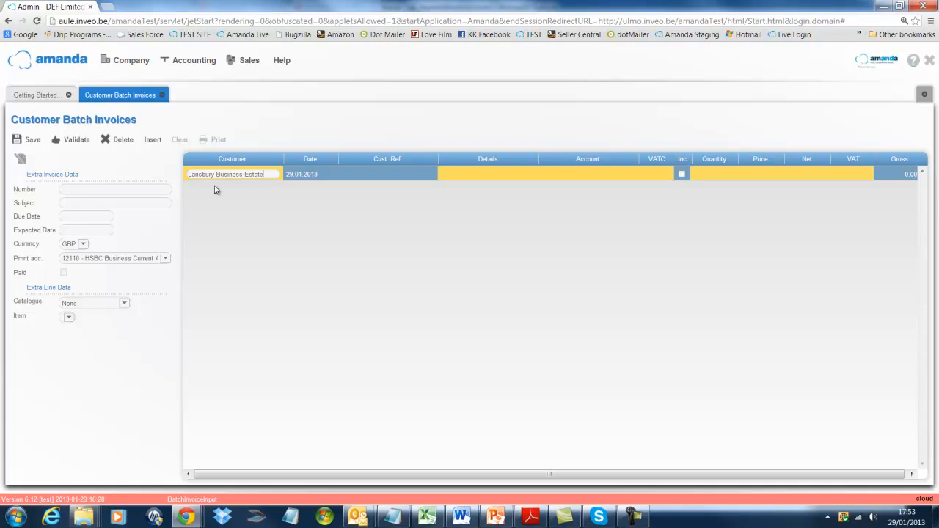
{"action": "key", "text": "Tab"}
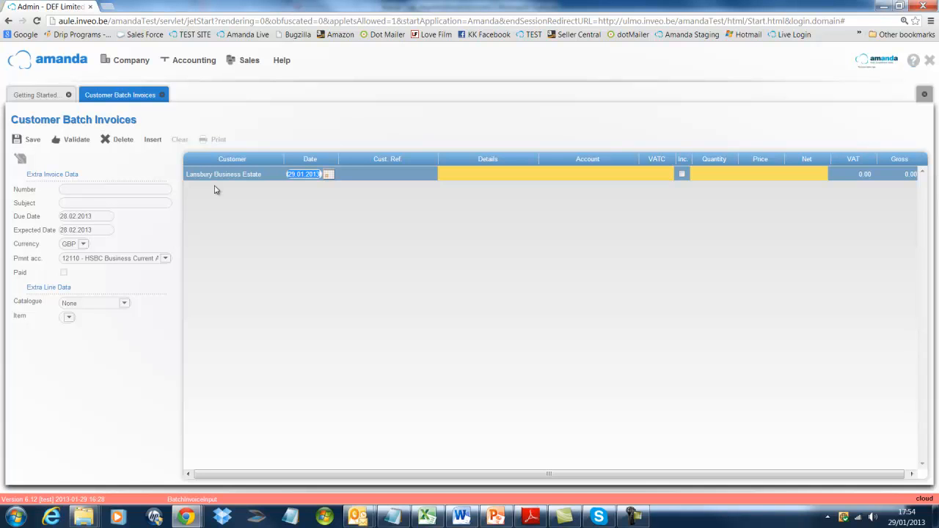
{"action": "left_click", "coordinate": [328, 173]}
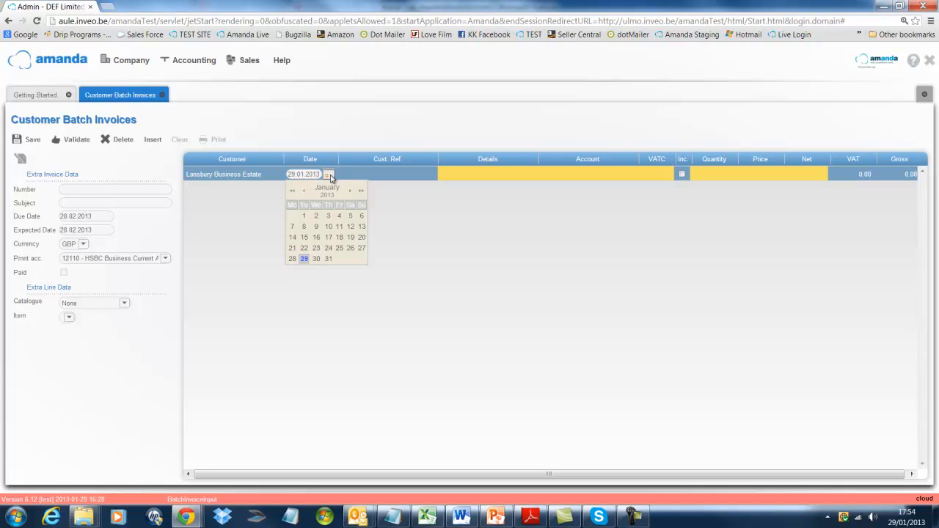
{"action": "left_click", "coordinate": [316, 248]}
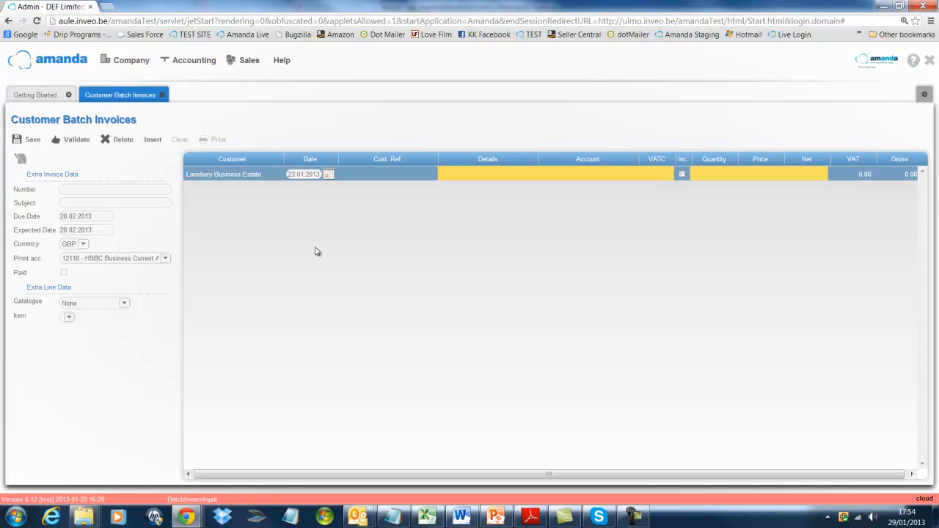
{"action": "key", "text": "Tab"}
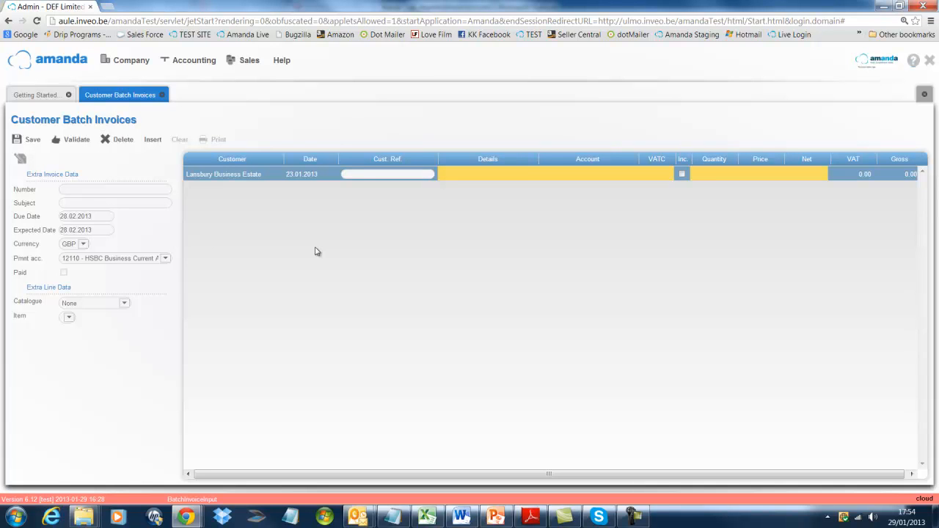
Step: Enter the details "Invoice for work done" and assign account 41000 - Sales - Products with VAT code S (20.0)
{"action": "key", "text": "Tab"}
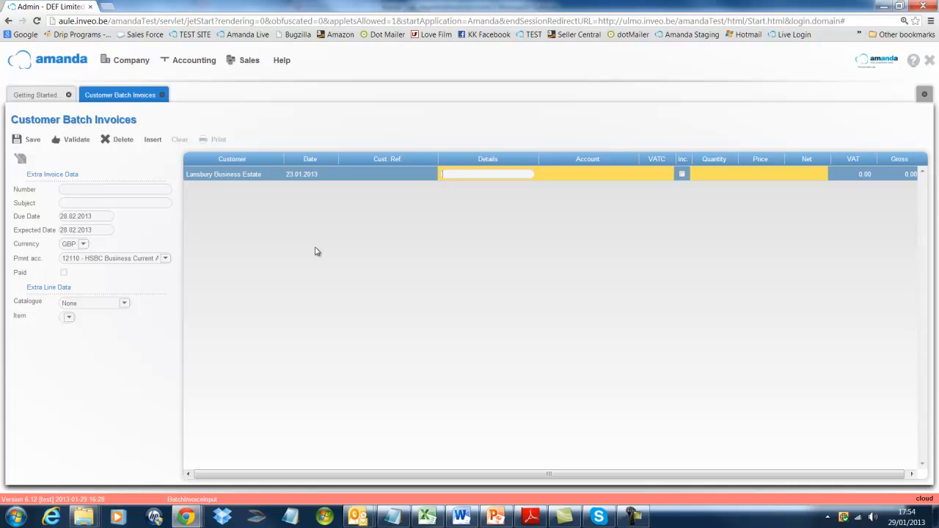
{"action": "type", "text": "Invoice for work done"}
{"action": "key", "text": "Tab"}
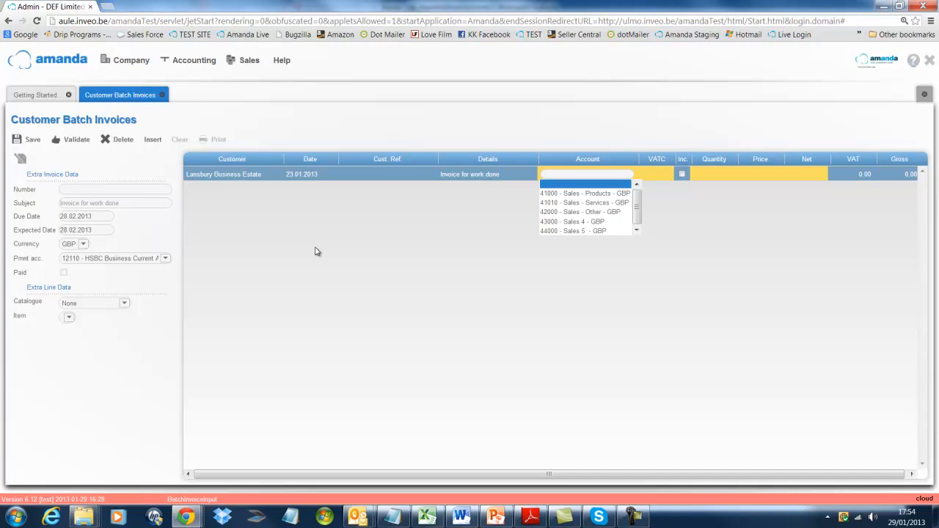
{"action": "left_click", "coordinate": [594, 193]}
{"action": "key", "text": "Tab"}
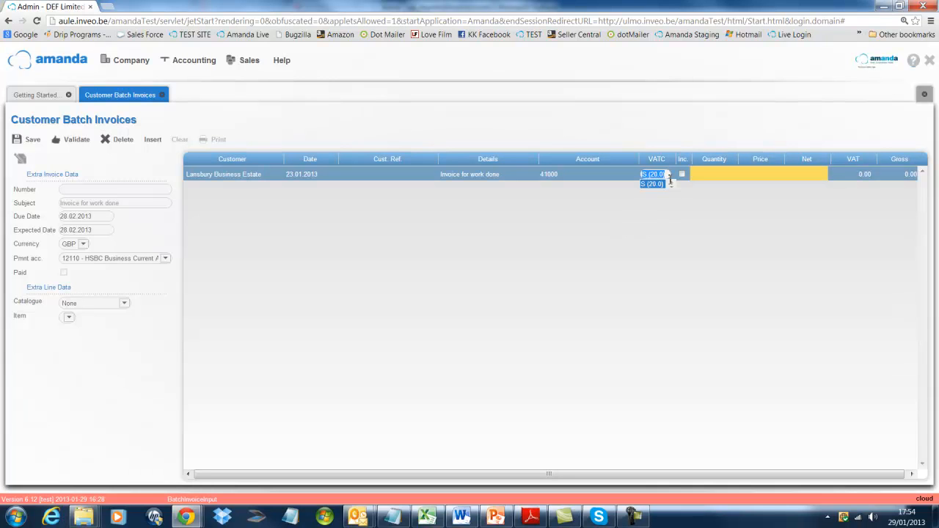
{"action": "key", "text": "Tab"}
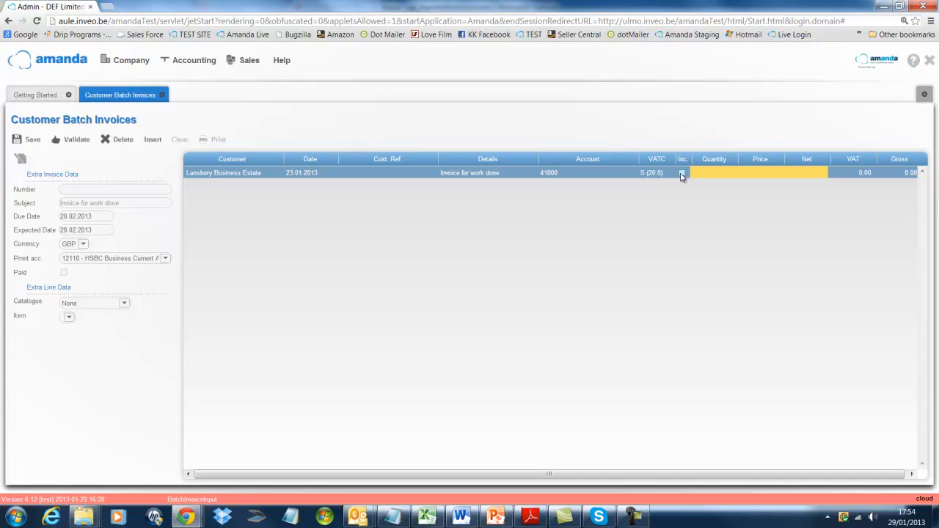
Step: Mark the Lansbury line as VAT inclusive with quantity 1 and price 600
{"action": "left_click", "coordinate": [681, 174]}
{"action": "left_click", "coordinate": [716, 179]}
{"action": "type", "text": "1"}
{"action": "key", "text": "Tab"}
{"action": "type", "text": "600"}
{"action": "key", "text": "Tab"}
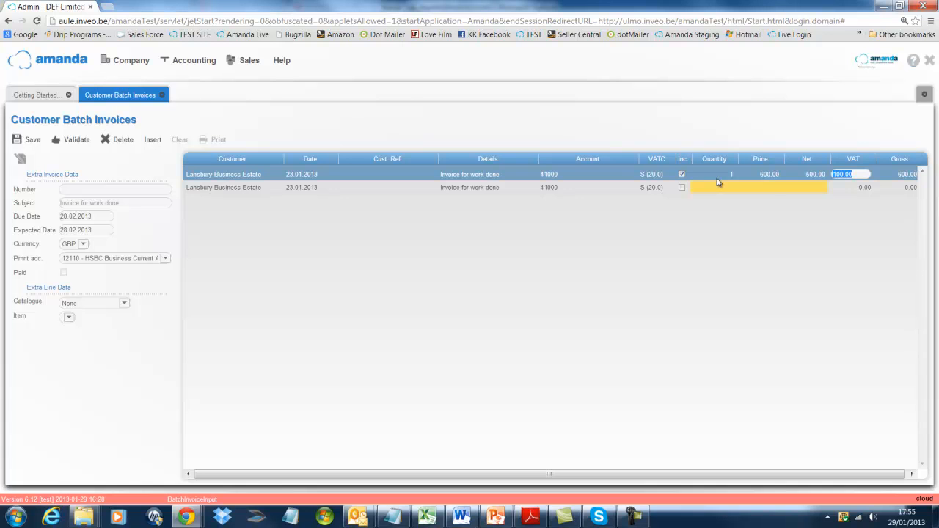
{"action": "key", "text": "Tab"}
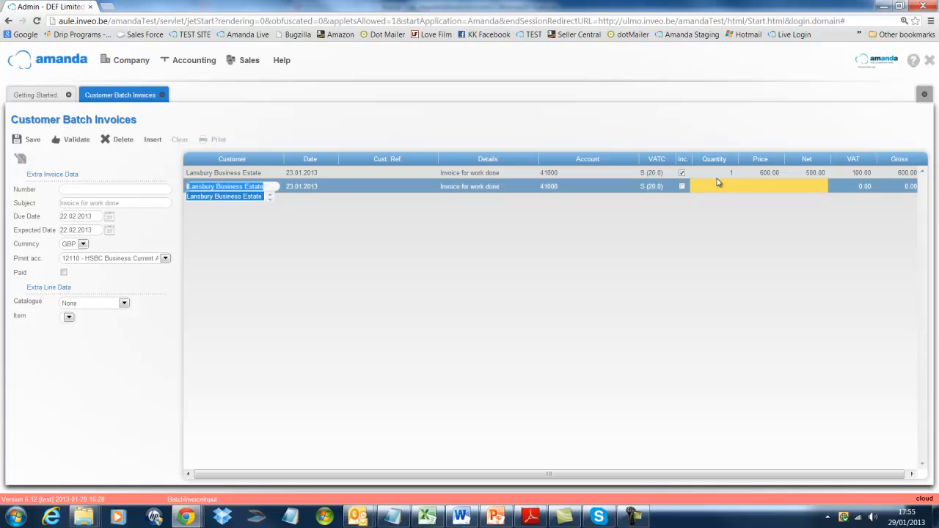
Step: Assign the second invoice line to Rostrvm Business Solutions and enter the details "kjdflkdjsfklsj"
{"action": "type", "text": "r"}
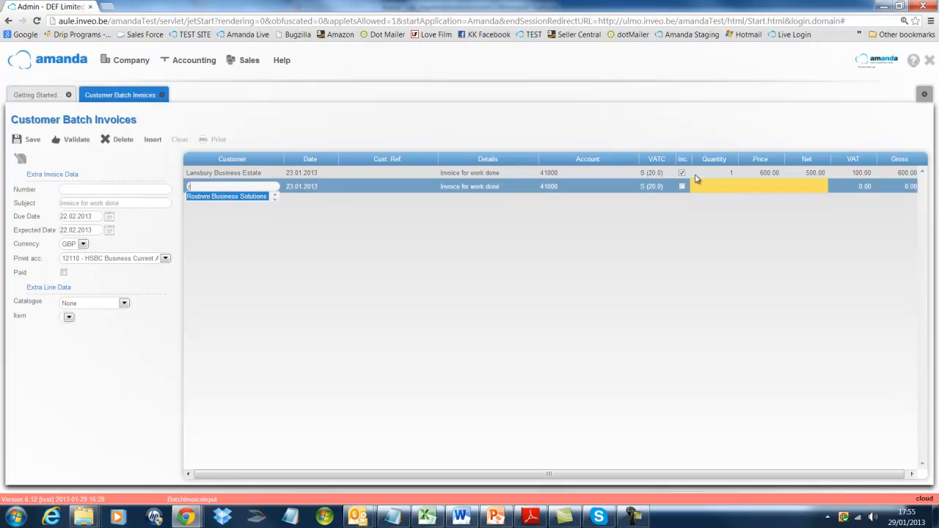
{"action": "left_click", "coordinate": [236, 198]}
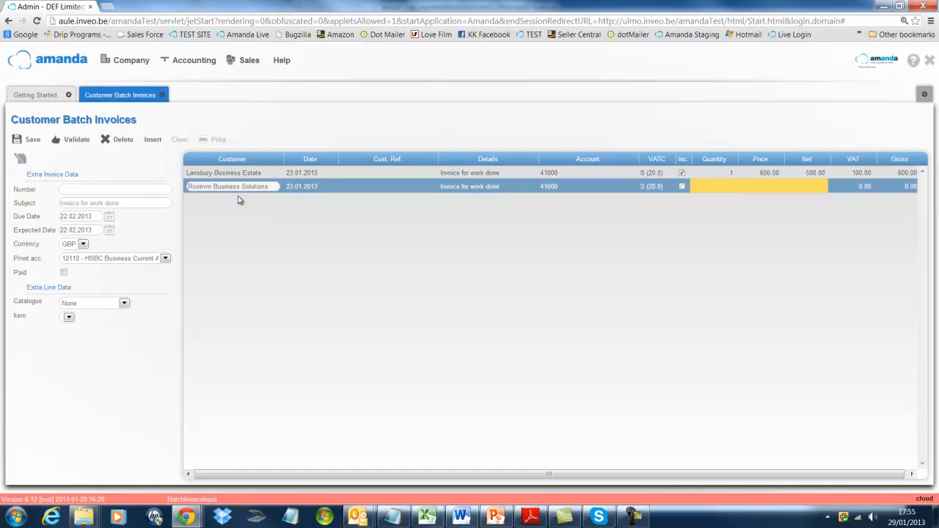
{"action": "key", "text": "Tab"}
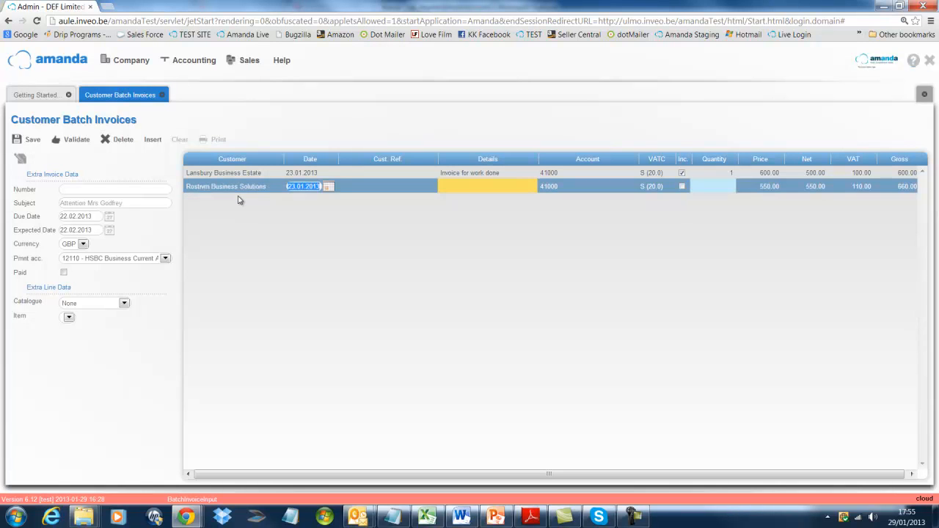
{"action": "key", "text": "Tab"}
{"action": "key", "text": "Tab"}
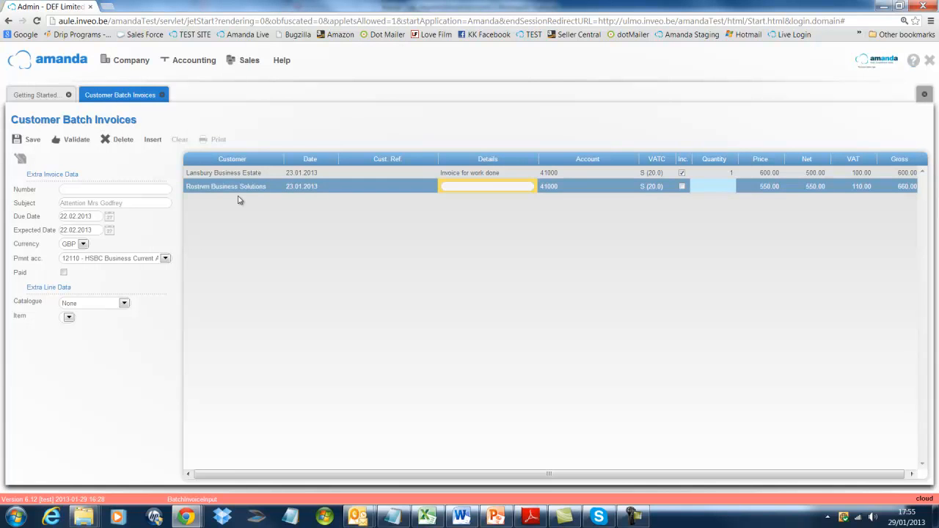
{"action": "type", "text": "kjdflkdjsfklsj"}
{"action": "key", "text": "Tab"}
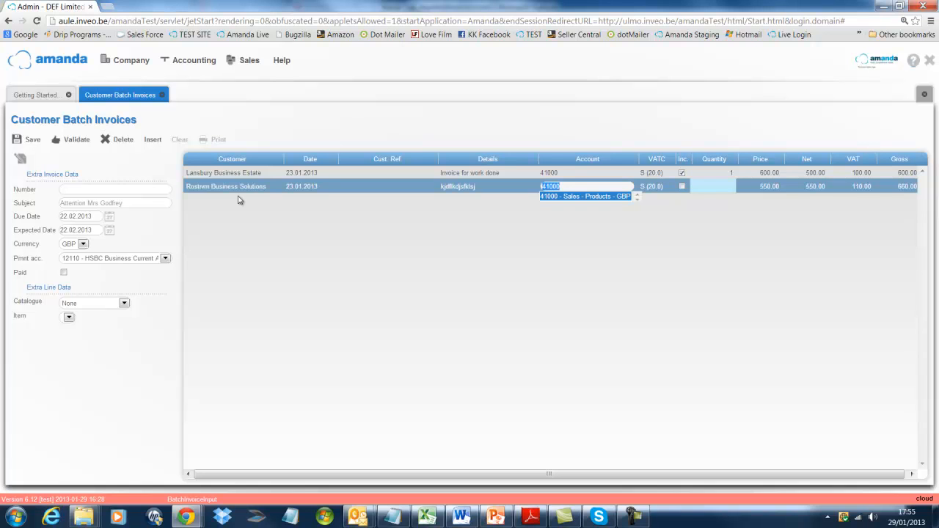
Step: Examine the third-party invoice defaults in the Rostrvm Business Solutions customer record, and return to the batch invoices
{"action": "left_click", "coordinate": [195, 61]}
{"action": "mouse_move", "coordinate": [201, 113]}
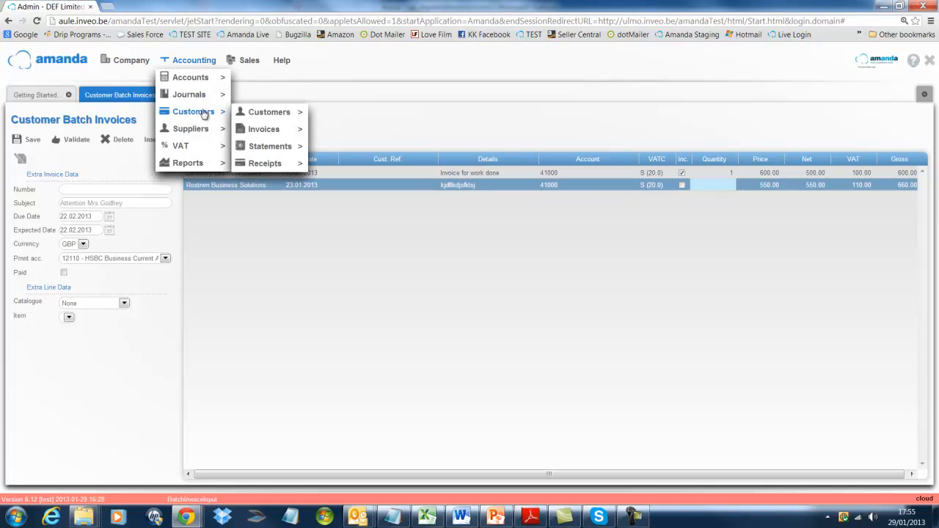
{"action": "mouse_move", "coordinate": [284, 114]}
{"action": "left_click", "coordinate": [333, 128]}
{"action": "left_click", "coordinate": [58, 206]}
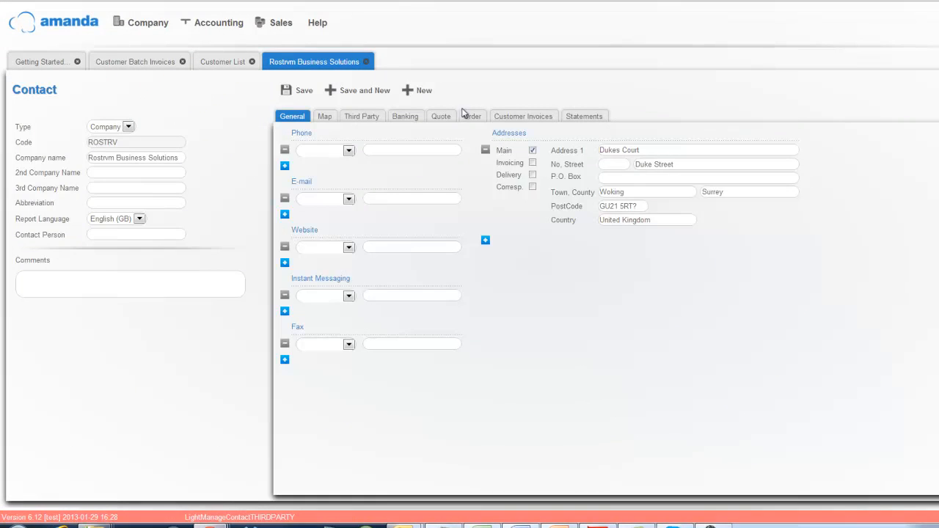
{"action": "left_click", "coordinate": [374, 120]}
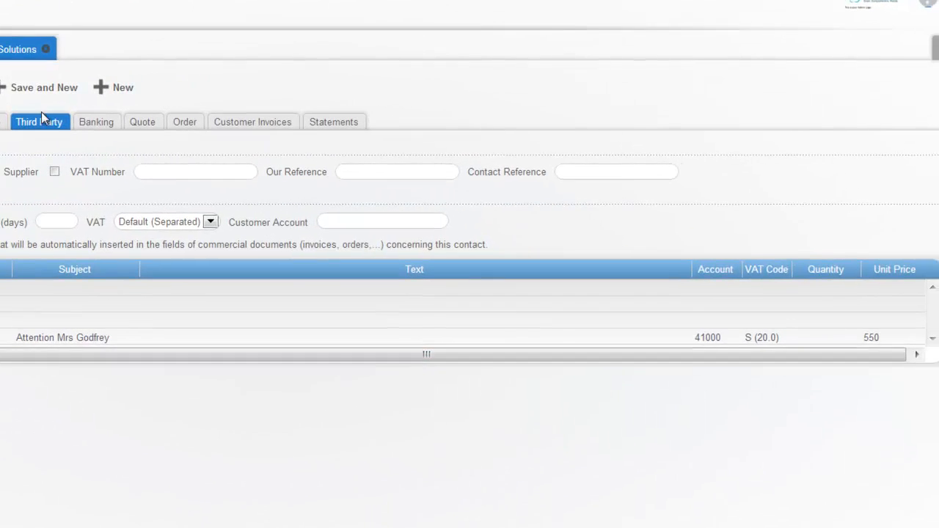
{"action": "left_click", "coordinate": [129, 70]}
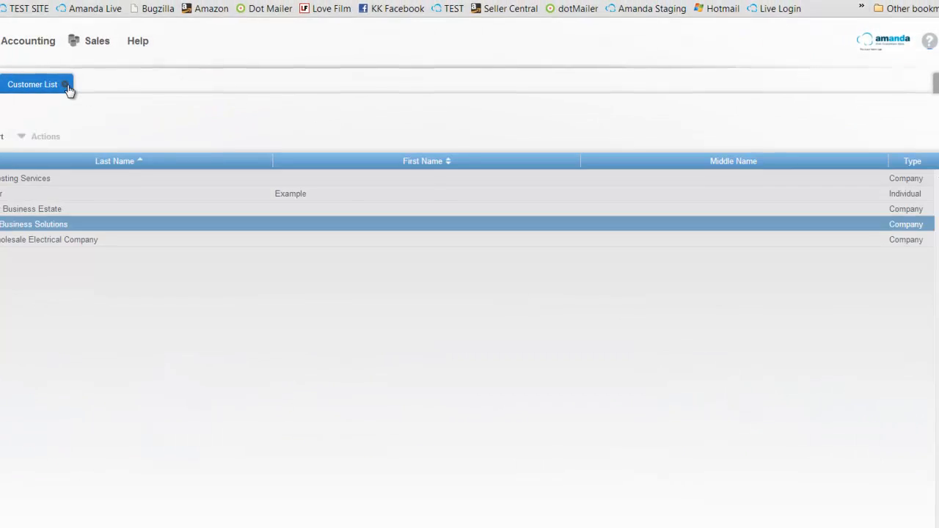
{"action": "left_click", "coordinate": [228, 97]}
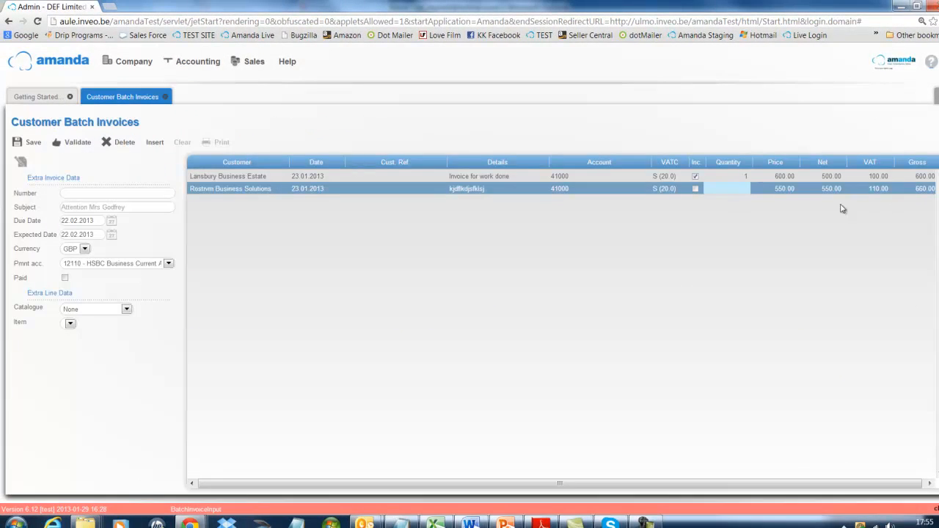
Step: Set the quantity of the Rostrvm line to 1 and complete the line with its default price
{"action": "left_click", "coordinate": [740, 190]}
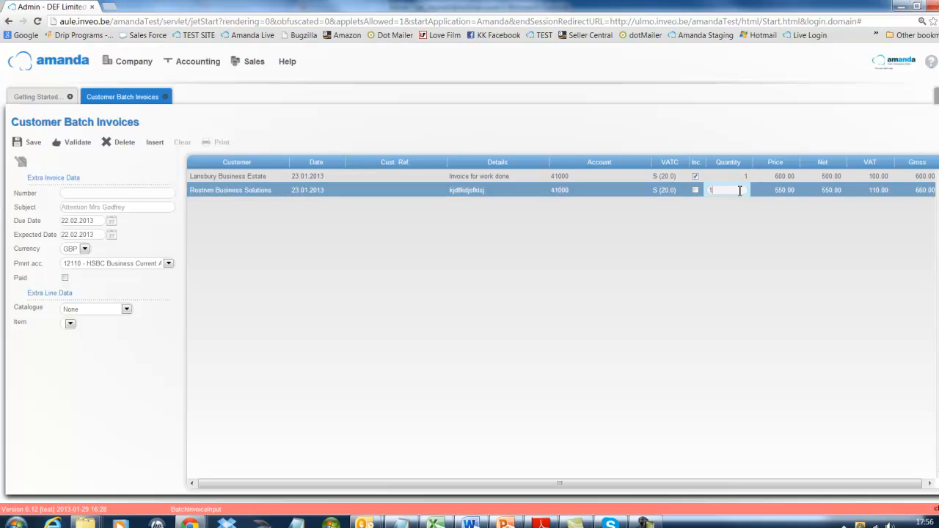
{"action": "key", "text": "Tab"}
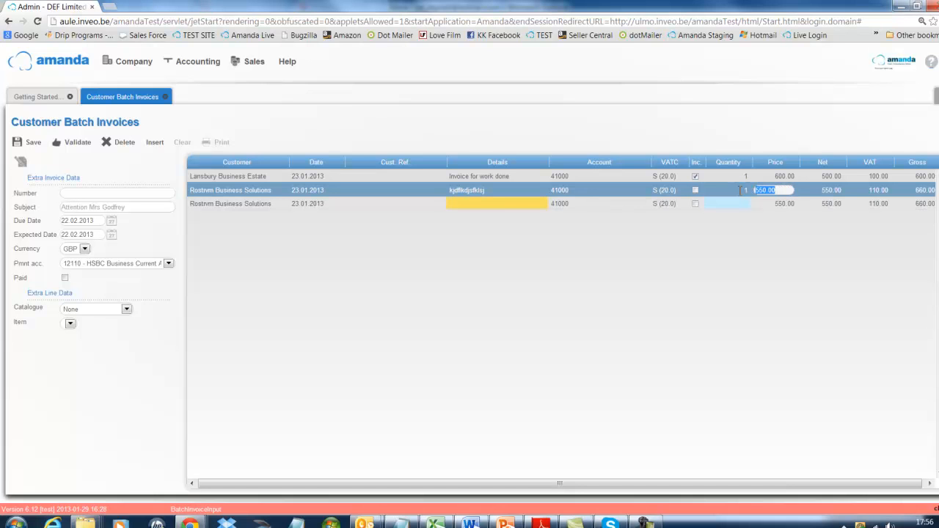
{"action": "key", "text": "Tab"}
{"action": "key", "text": "Tab"}
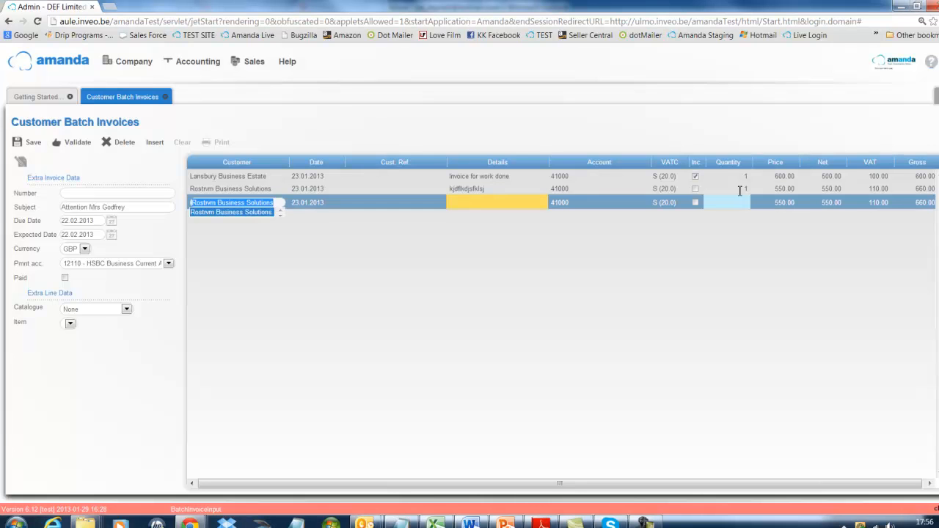
Step: Assign the third invoice line to Wilts Wholesale Electrical Company and enter the details "f;k;lg;l"
{"action": "type", "text": "w"}
{"action": "key", "text": "Tab"}
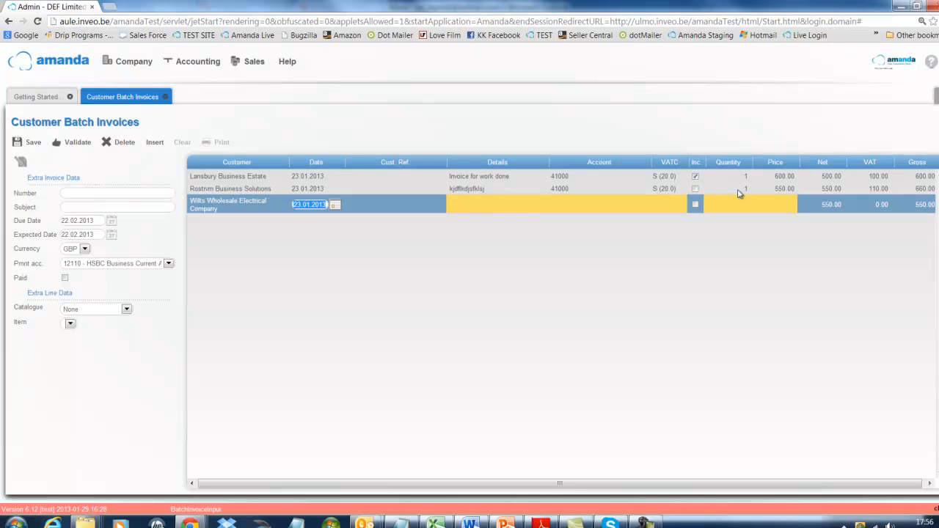
{"action": "key", "text": "Tab"}
{"action": "key", "text": "Tab"}
{"action": "type", "text": "f;k;lg;l"}
{"action": "key", "text": "Tab"}
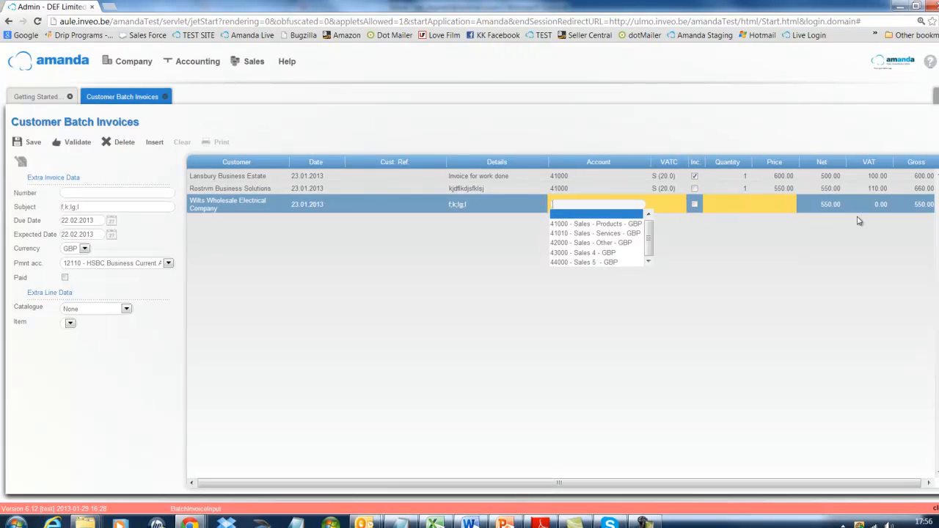
Step: Assign account 42000 - Sales - Other with VAT code S (20.0) to the Wilts line, with quantity 1 and price 4000
{"action": "left_click", "coordinate": [627, 242]}
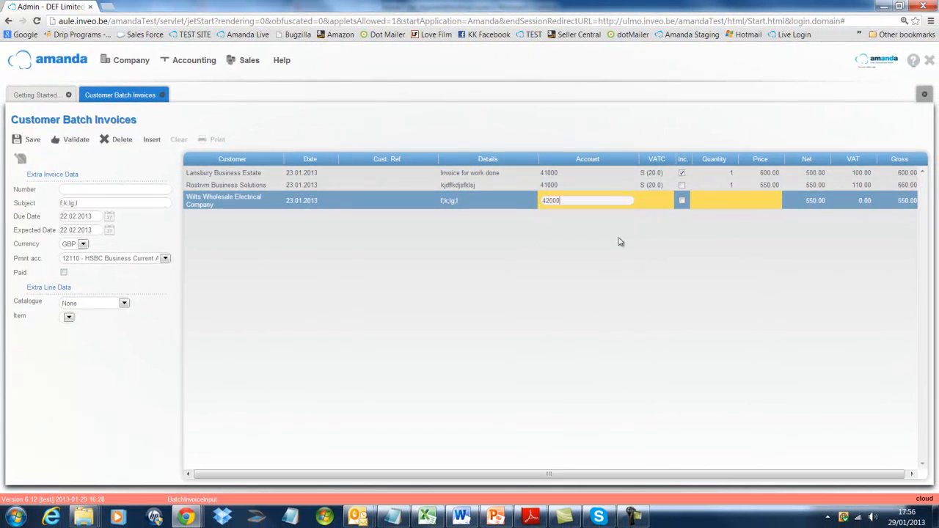
{"action": "key", "text": "Tab"}
{"action": "key", "text": "Tab"}
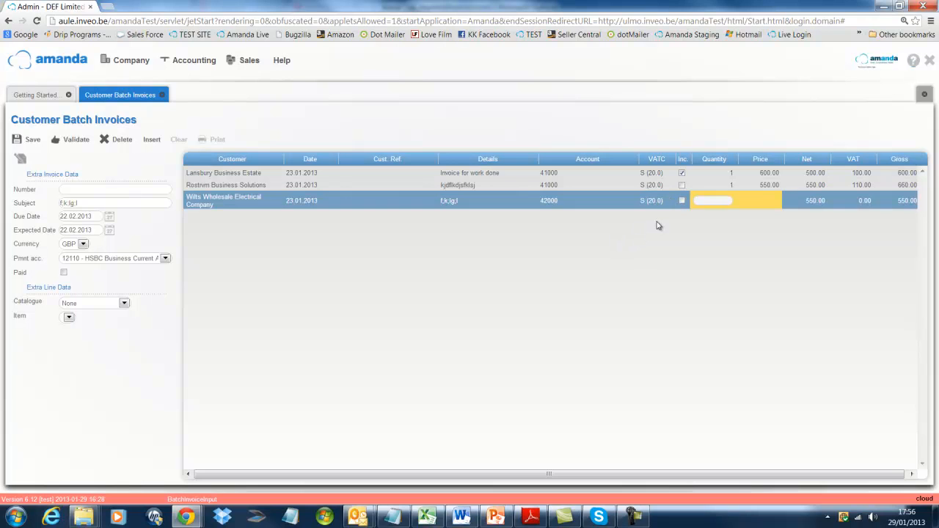
{"action": "key", "text": "Tab"}
{"action": "type", "text": "4000"}
{"action": "key", "text": "Tab"}
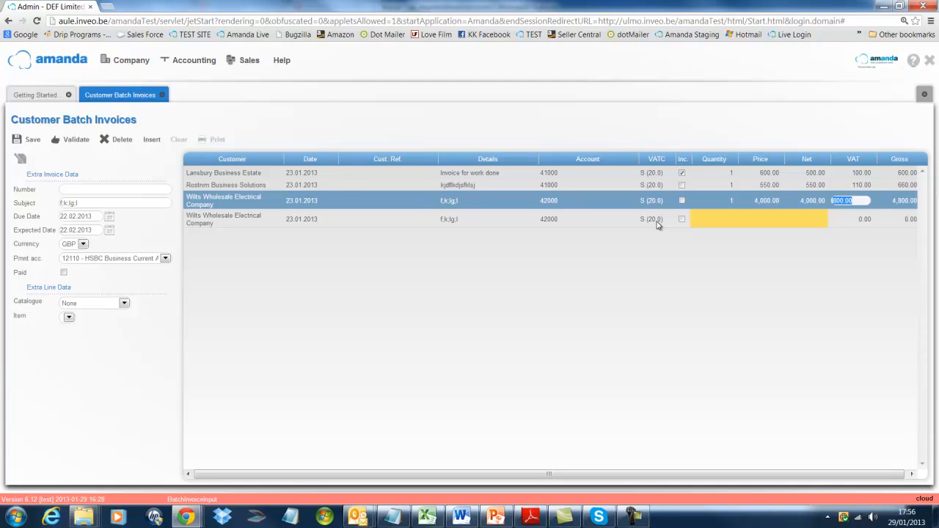
Step: Replace the subject of the Wilts invoice with "thhaffewe eljlkdsjfkljsdf"
{"action": "left_click", "coordinate": [103, 203]}
{"action": "left_click_drag", "start_coordinate": [76, 203], "coordinate": [37, 204]}
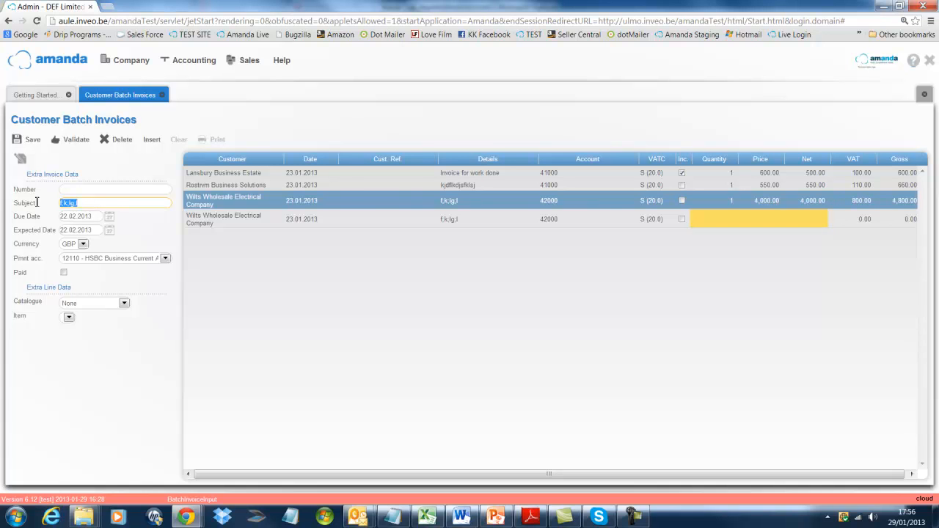
{"action": "type", "text": "thhaffewe eljlkdsjfkljsdf"}
Step: Check the catalogue and item choices without changing them, and save the batch of customer invoices
{"action": "left_click", "coordinate": [124, 303]}
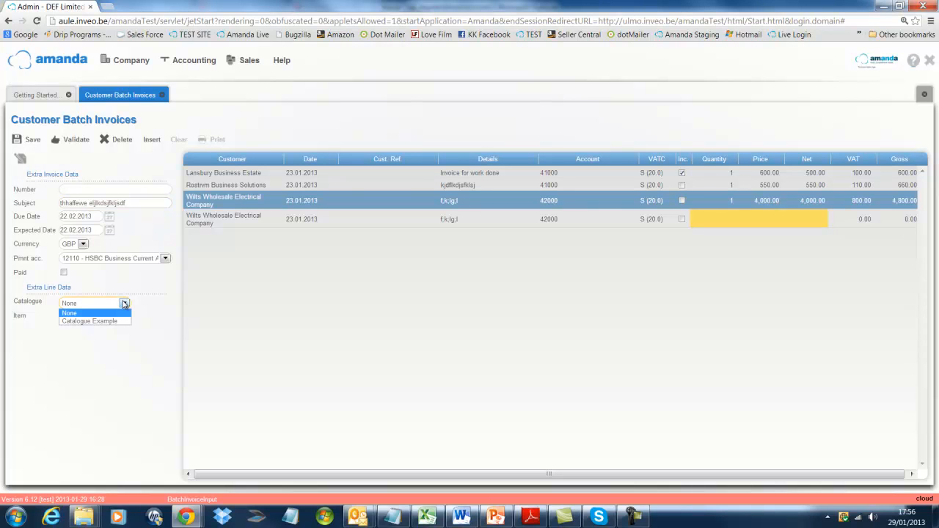
{"action": "left_click", "coordinate": [124, 303]}
{"action": "left_click", "coordinate": [68, 317]}
{"action": "left_click", "coordinate": [68, 317]}
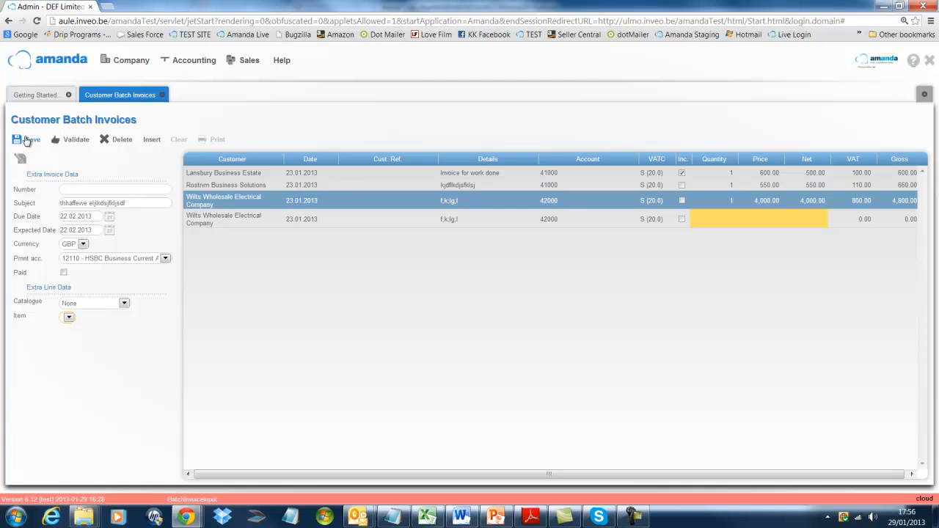
{"action": "left_click", "coordinate": [26, 140]}
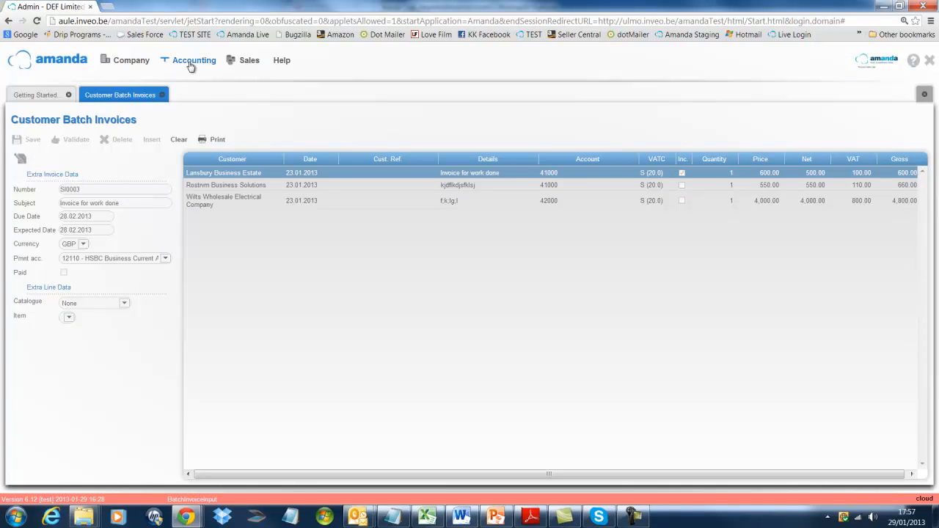
Step: Open the Debtors List to review the saved customer invoices
{"action": "left_click", "coordinate": [191, 66]}
{"action": "mouse_move", "coordinate": [197, 110]}
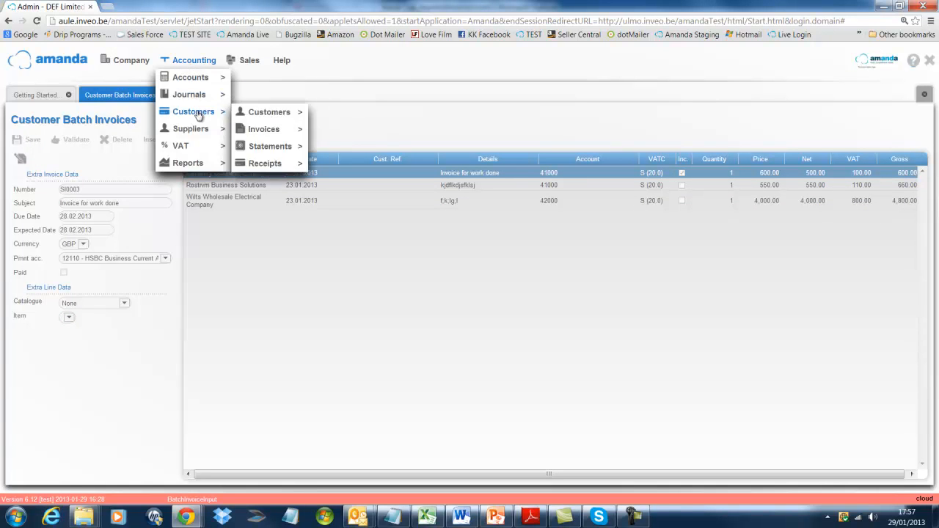
{"action": "mouse_move", "coordinate": [282, 146]}
{"action": "mouse_move", "coordinate": [293, 130]}
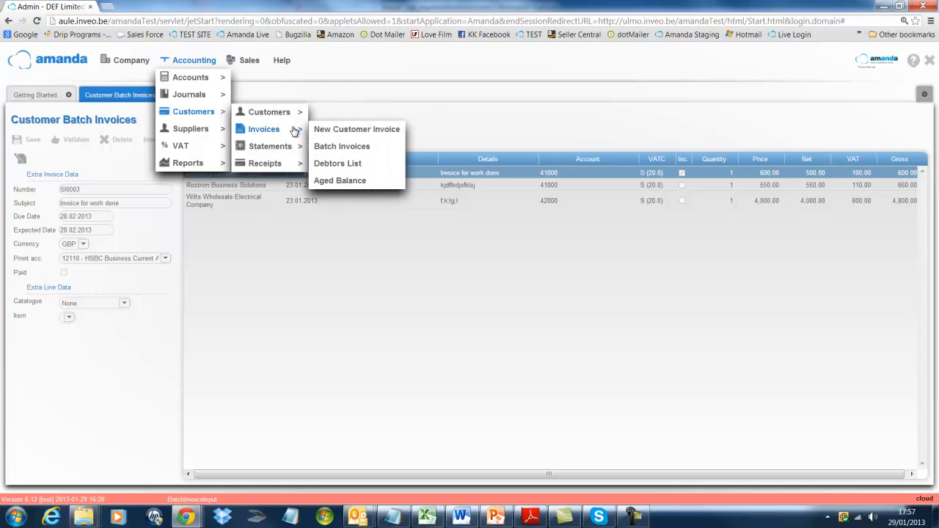
{"action": "left_click", "coordinate": [349, 163]}
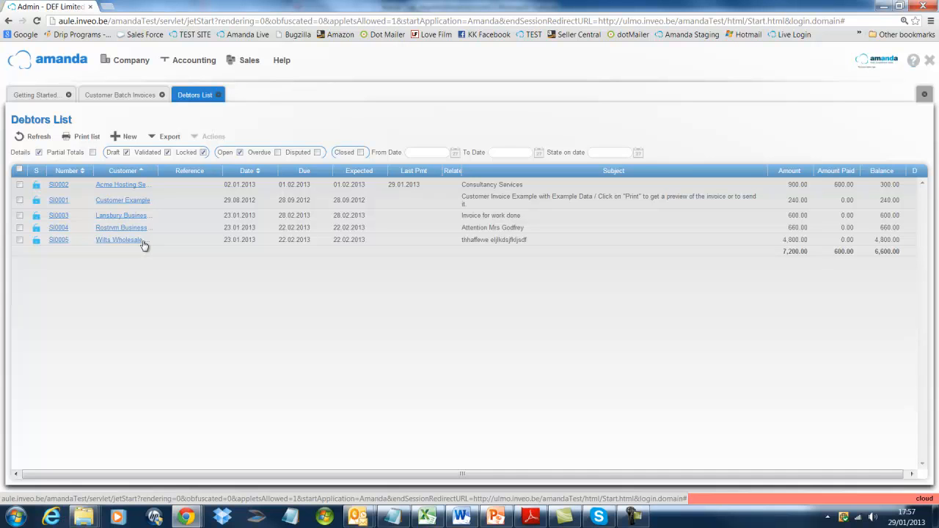
Step: Open the batch invoice entry form for suppliers
{"action": "left_click", "coordinate": [184, 64]}
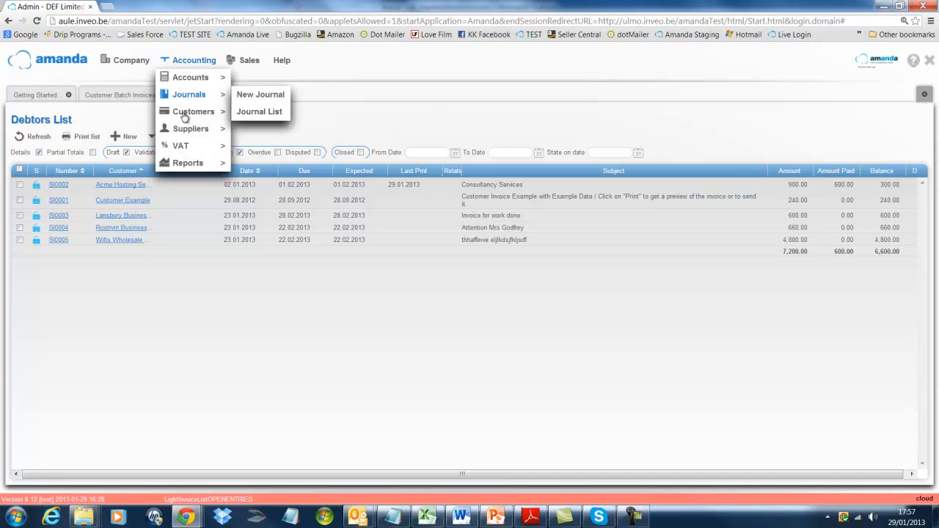
{"action": "mouse_move", "coordinate": [185, 132]}
{"action": "mouse_move", "coordinate": [259, 151]}
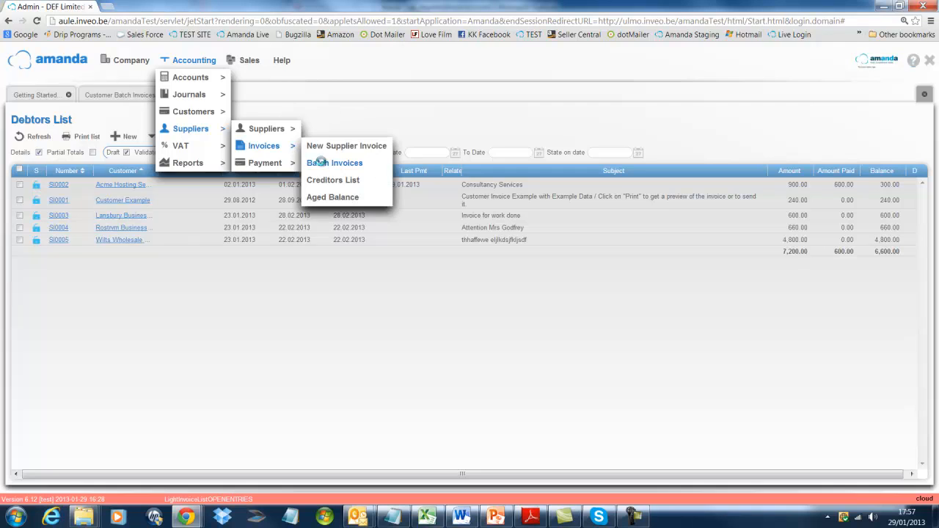
{"action": "left_click", "coordinate": [323, 162]}
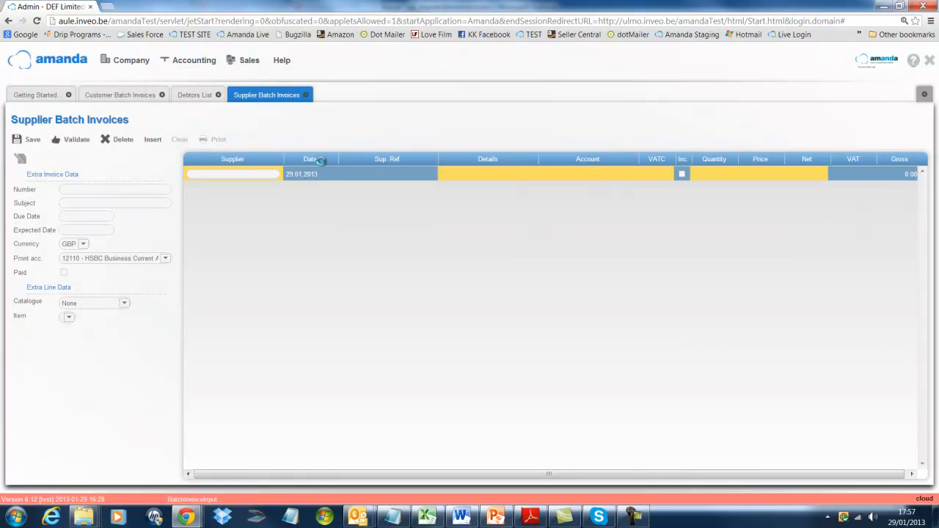